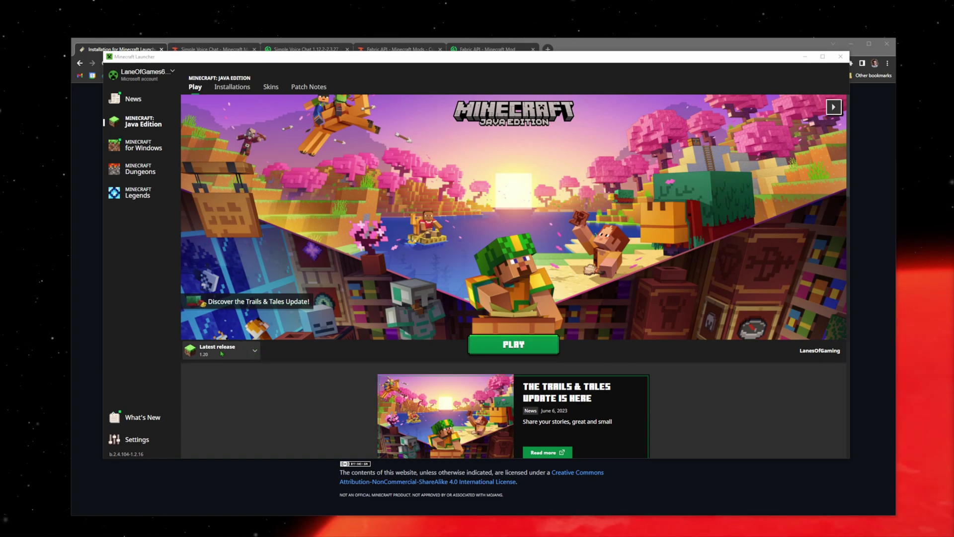
# Run the unmodded Latest release 1.20 installation once from the launcher, and close the game after it loads.
pyautogui.click(239, 356)
pyautogui.click(239, 356)
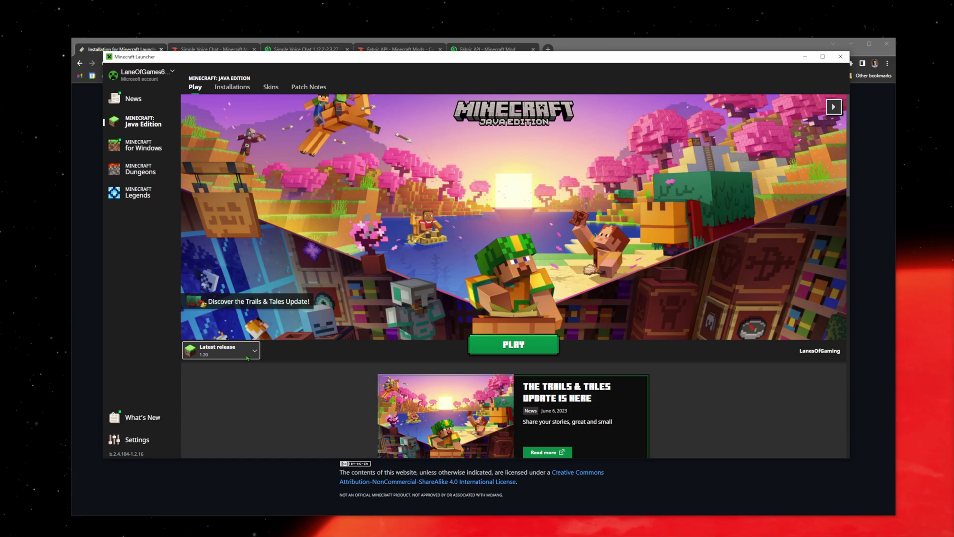
pyautogui.click(247, 358)
pyautogui.click(309, 359)
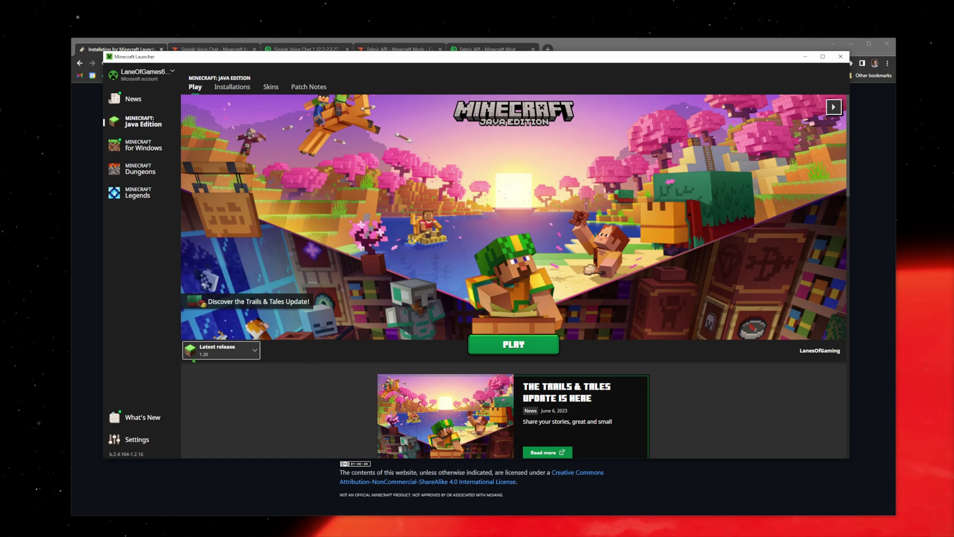
pyautogui.click(532, 341)
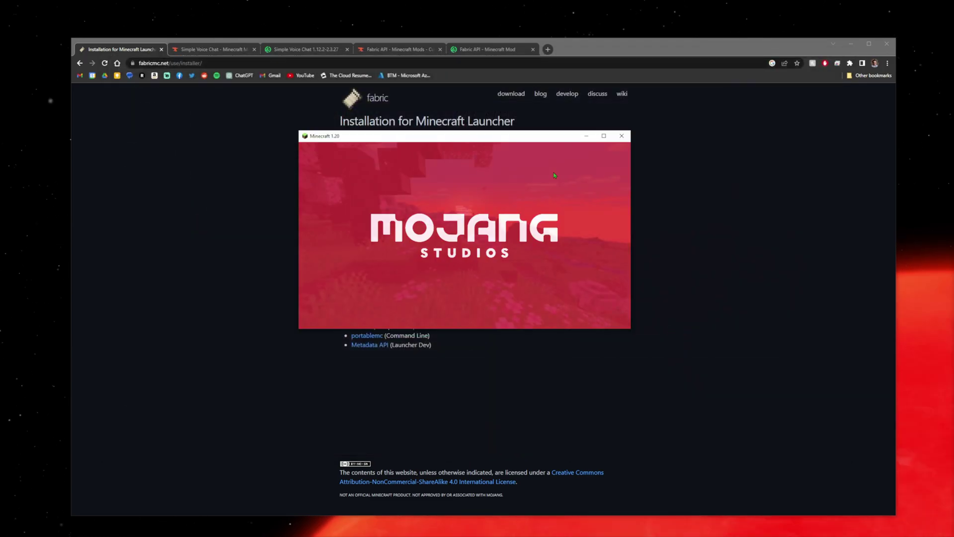
pyautogui.click(622, 135)
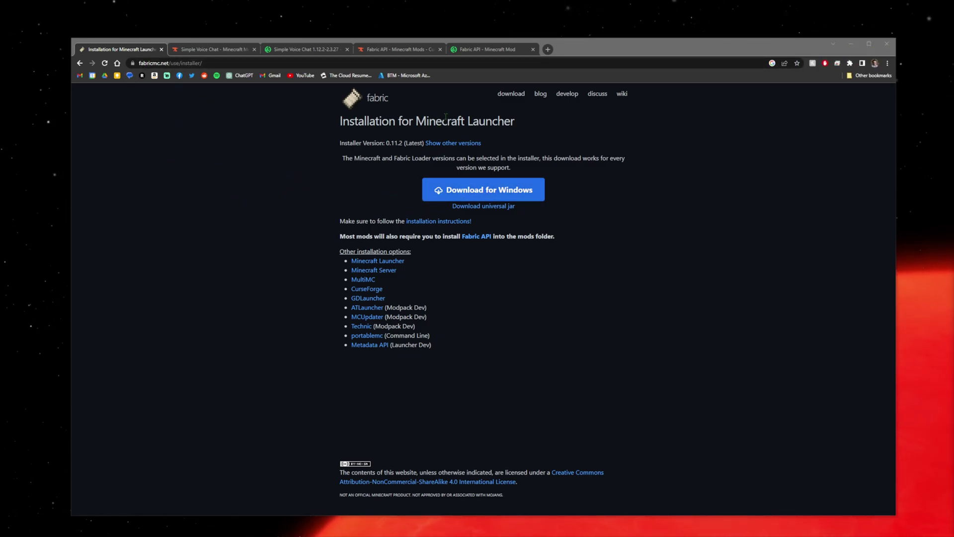
# Download the Fabric installer for Windows as fabric-installer-0.11.2.exe into the Downloads folder and run it.
pyautogui.click(481, 199)
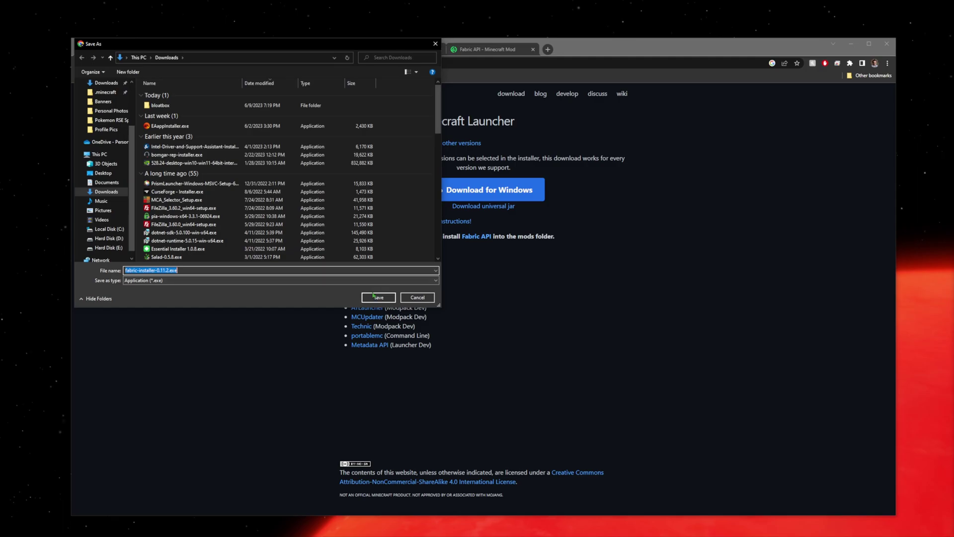
pyautogui.click(376, 297)
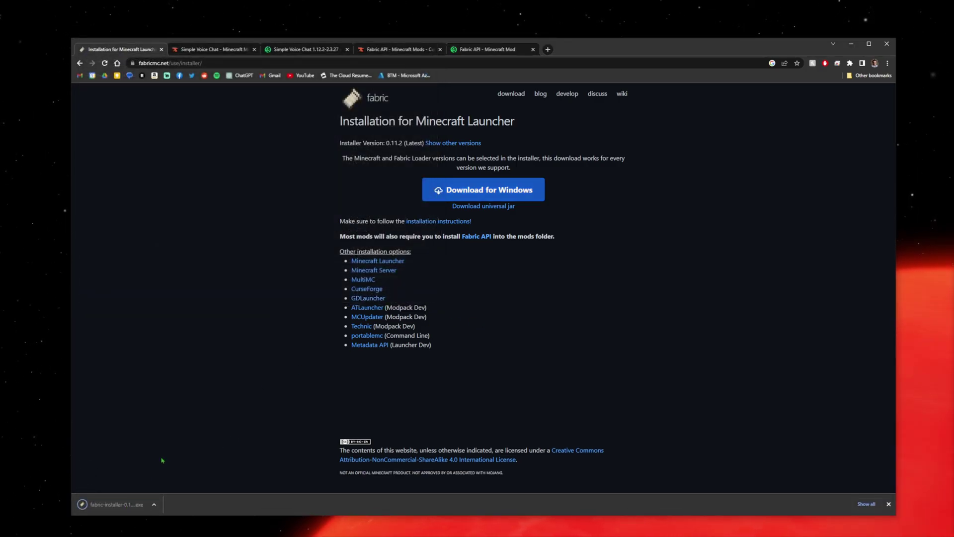
pyautogui.click(114, 504)
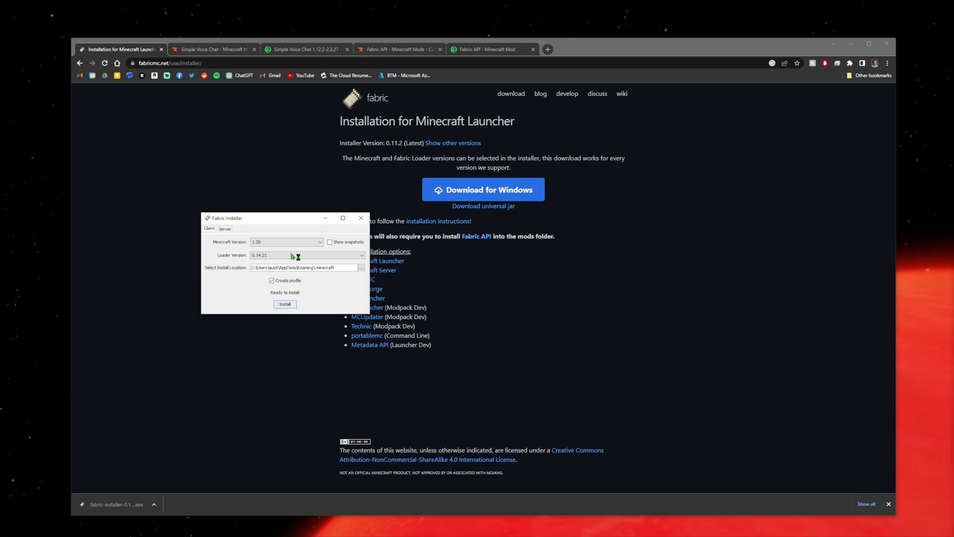
# Install Fabric Loader 0.14.21 for Minecraft 1.20 with a created profile, and close the installer.
pyautogui.click(274, 243)
pyautogui.click(276, 246)
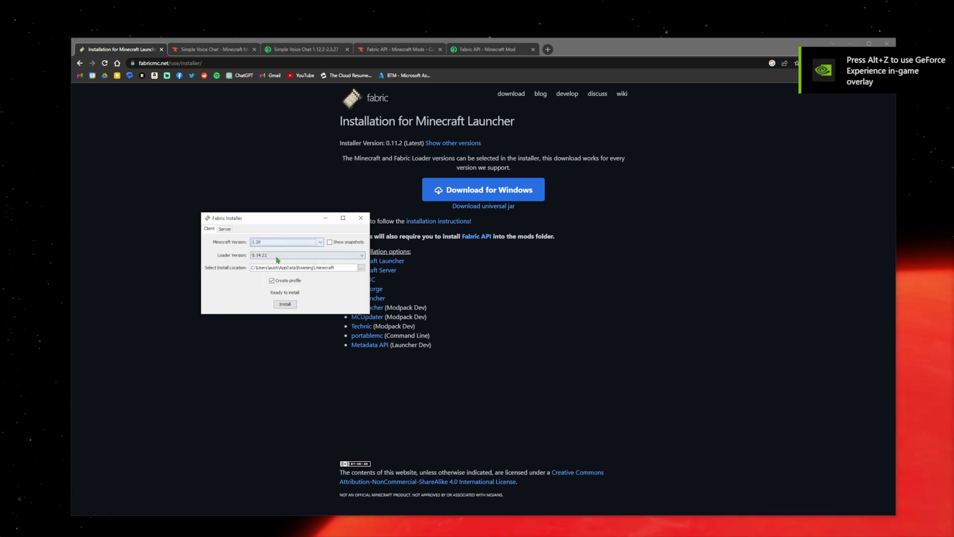
pyautogui.click(275, 256)
pyautogui.click(272, 255)
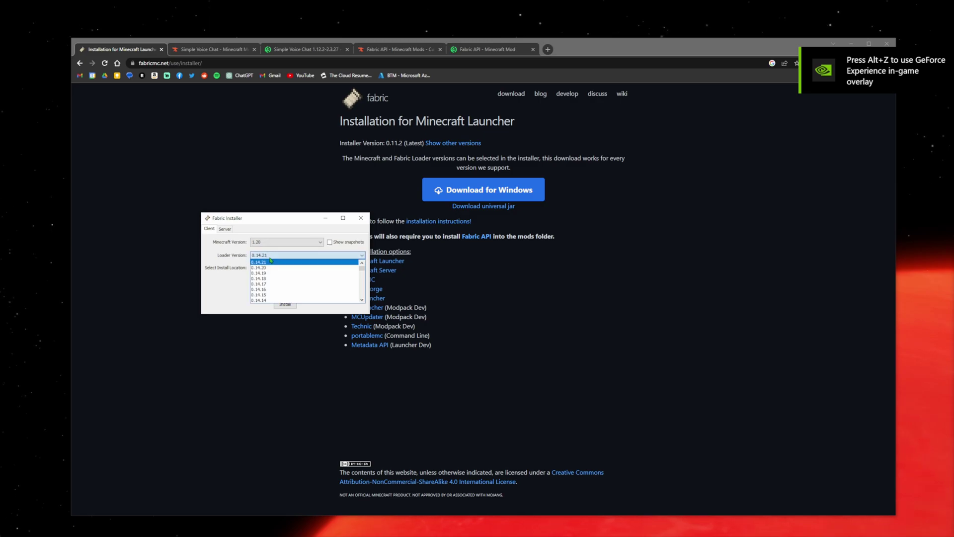
pyautogui.click(274, 262)
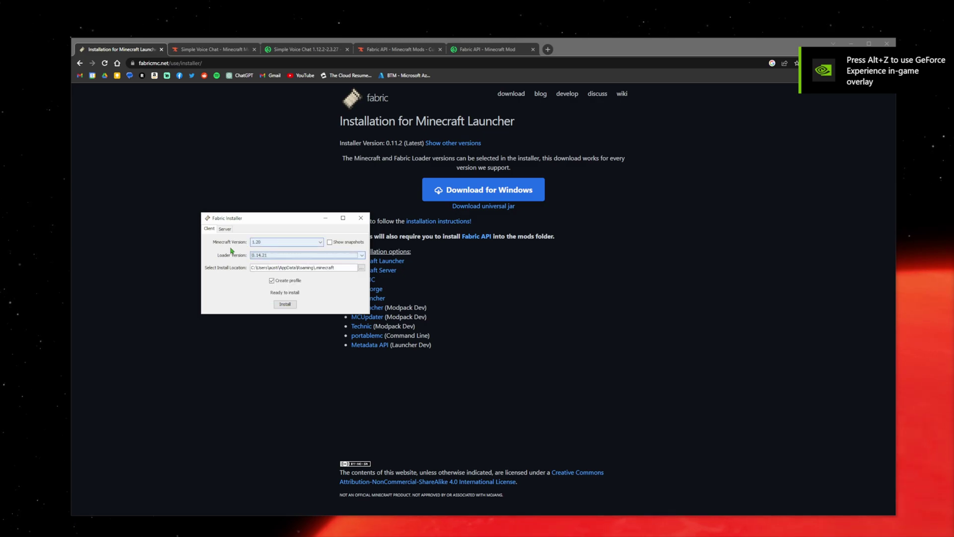
pyautogui.click(286, 304)
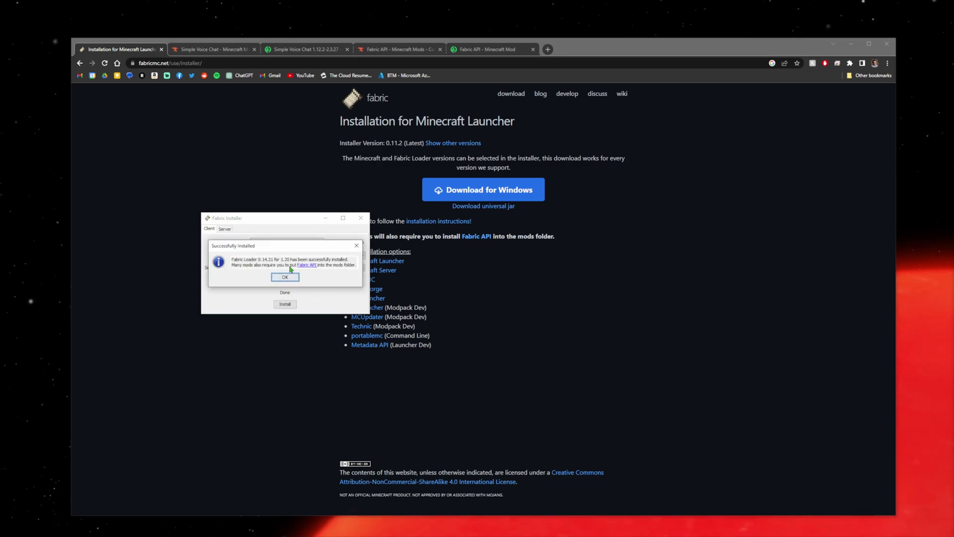
pyautogui.click(286, 276)
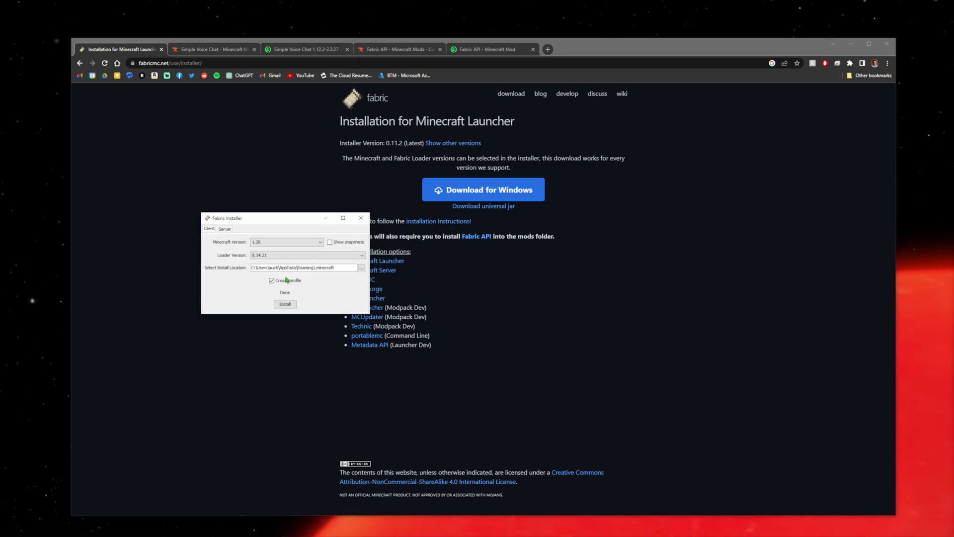
pyautogui.click(361, 218)
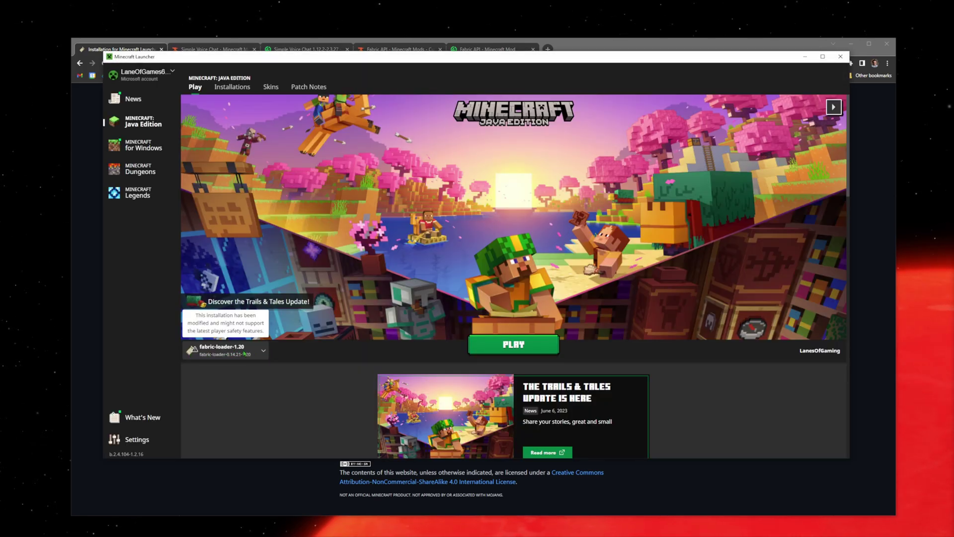
# Launch the fabric-loader-1.20 installation from the Minecraft Launcher, accepting the risks without further warnings, and quit the game once the title screen loads.
pyautogui.click(514, 344)
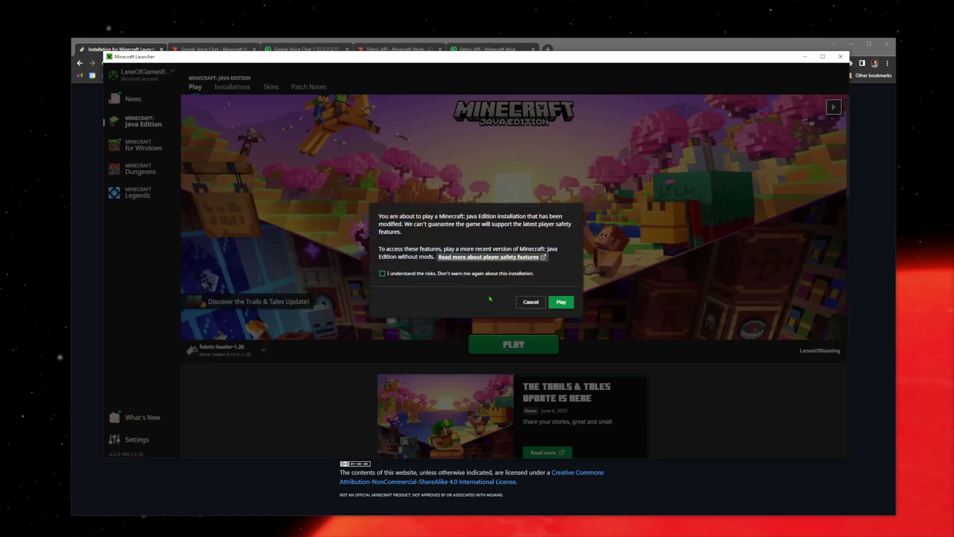
pyautogui.click(382, 273)
pyautogui.click(561, 302)
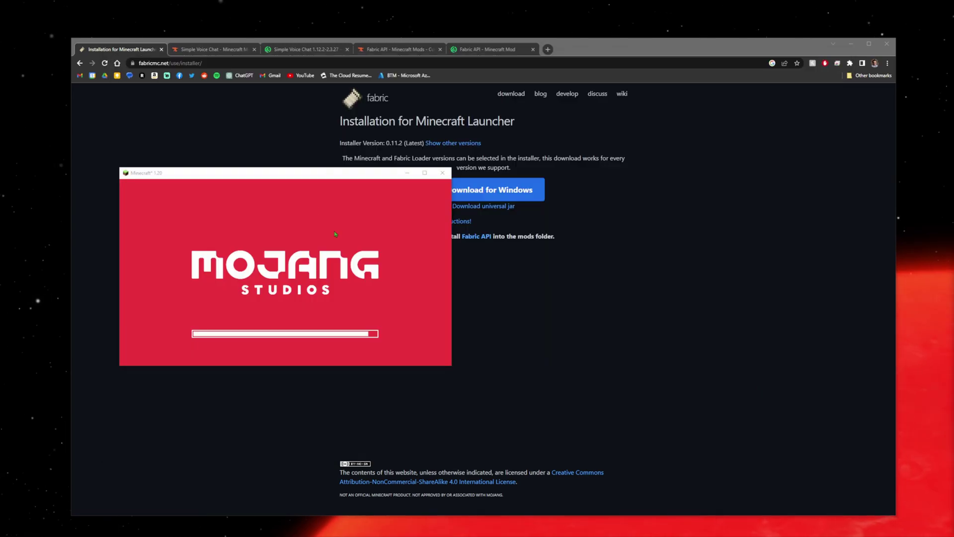
pyautogui.moveTo(388, 176); pyautogui.dragTo(458, 176)
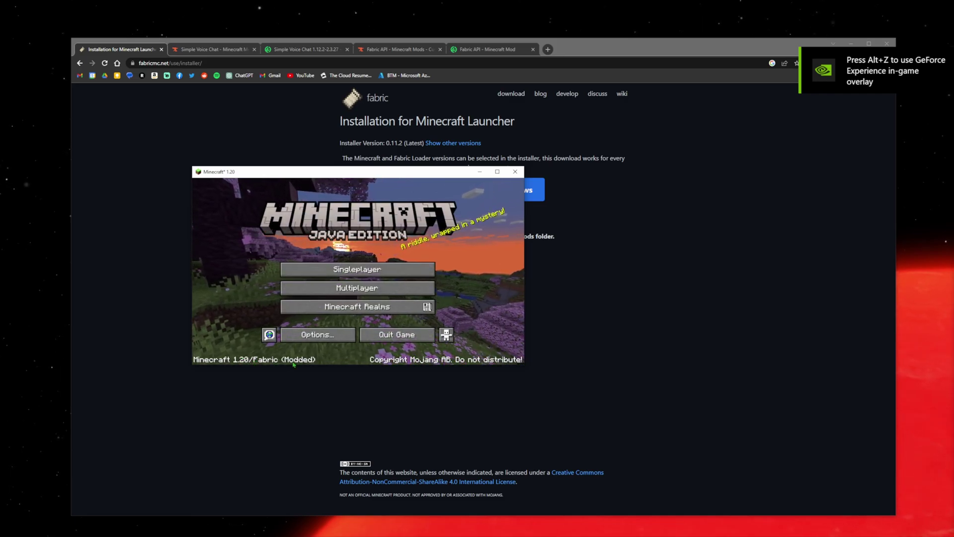
pyautogui.click(397, 334)
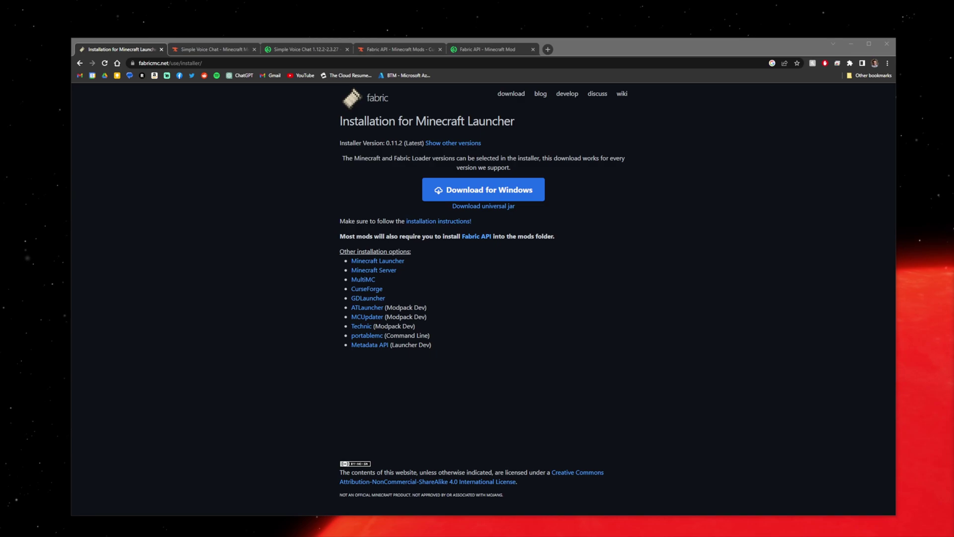
# Open the Roaming folder by running %appdata%, and place its window over the browser.
pyautogui.press('super+r')
pyautogui.moveTo(130, 413); pyautogui.dragTo(415, 232)
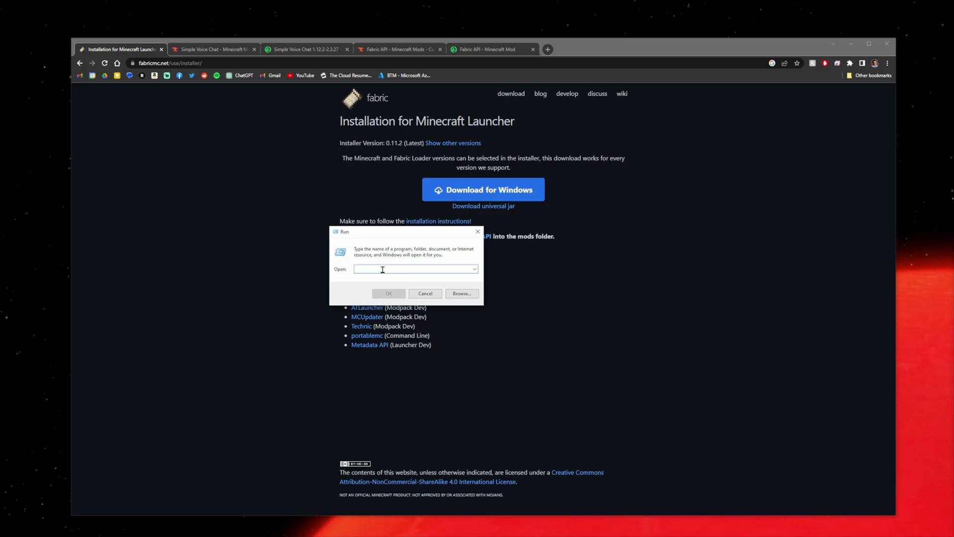
pyautogui.write('%appdata%')
pyautogui.press('Return')
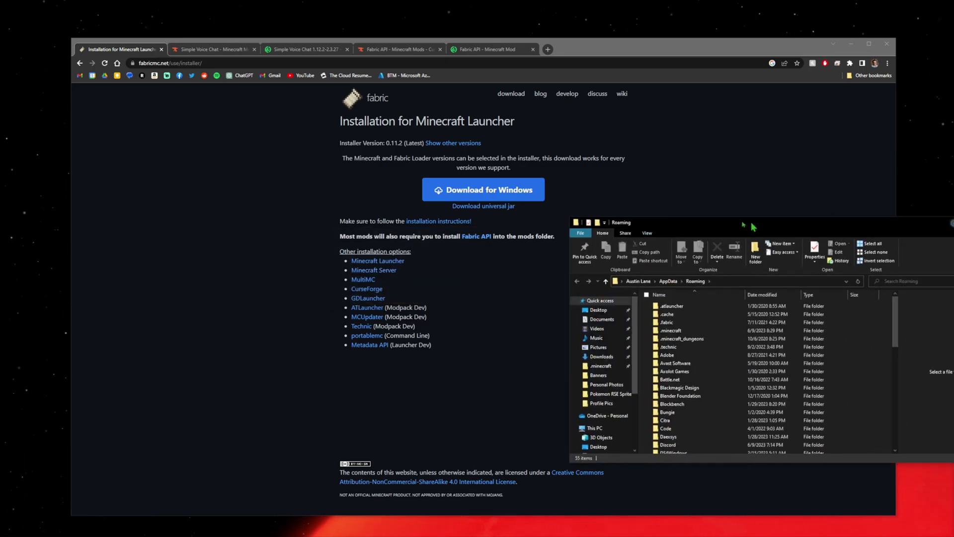
pyautogui.moveTo(705, 218); pyautogui.dragTo(448, 143)
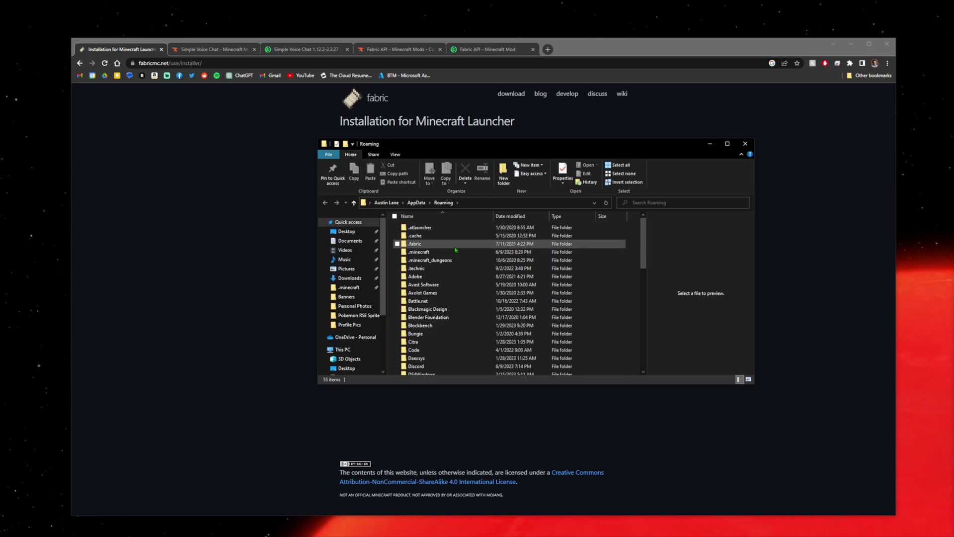
# Open the mods folder inside the .minecraft folder.
pyautogui.click(426, 255)
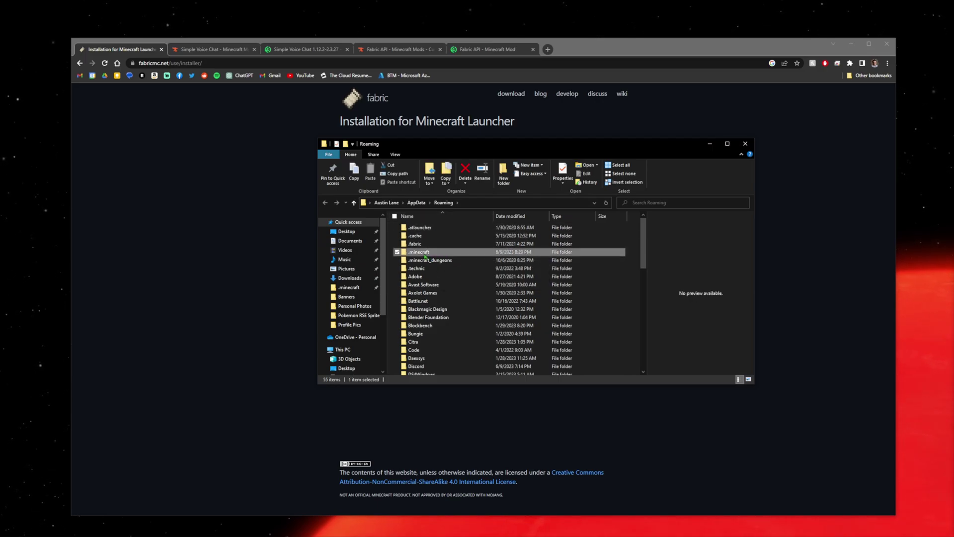
pyautogui.doubleClick(420, 255)
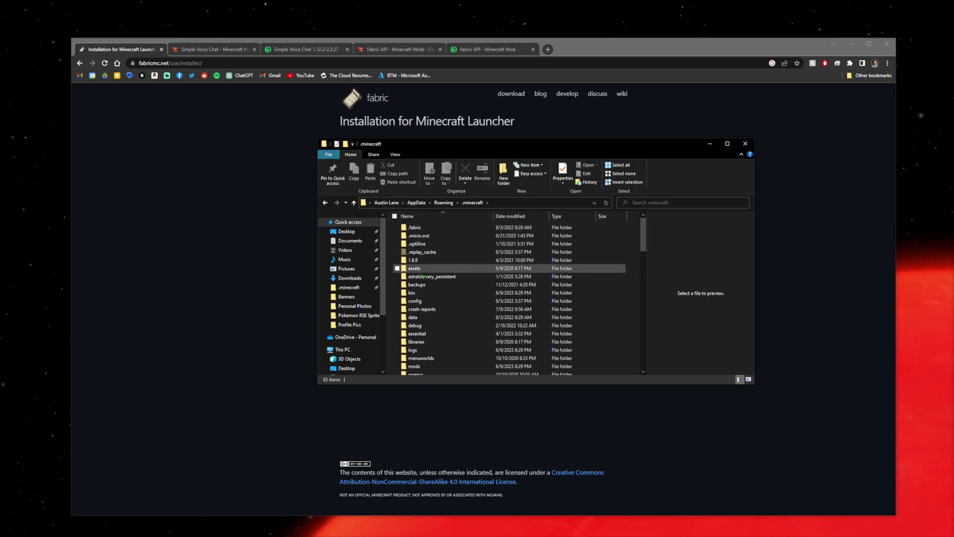
pyautogui.scroll(-1, 425, 324)
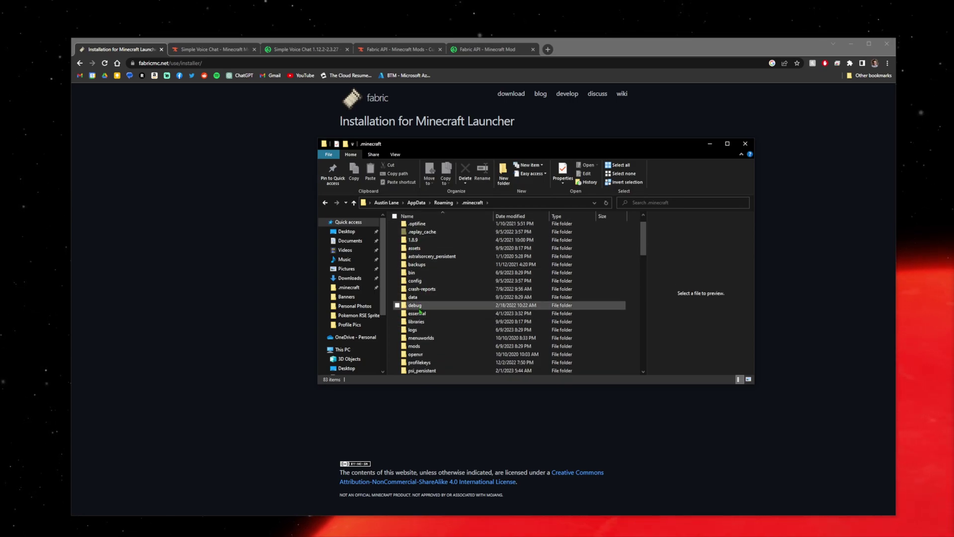
pyautogui.click(418, 347)
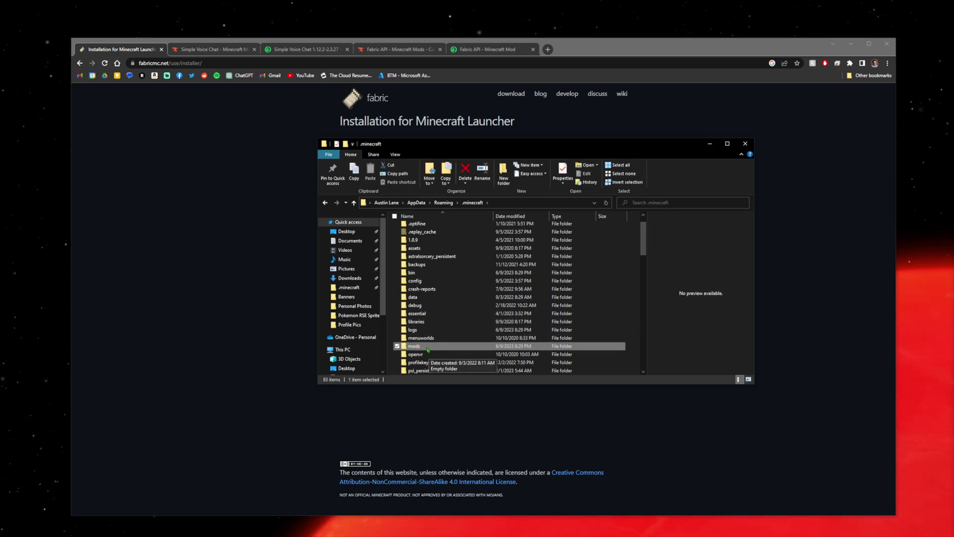
pyautogui.doubleClick(427, 347)
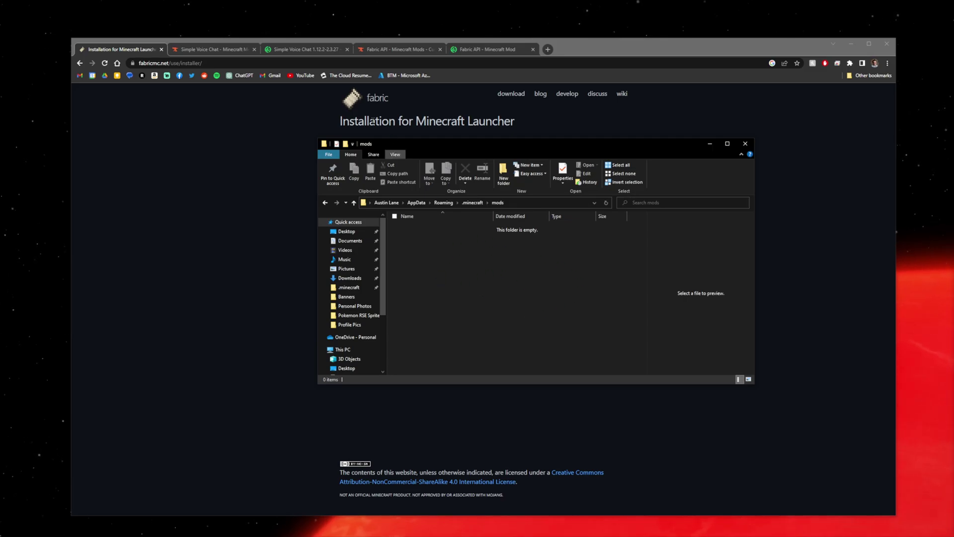
# Examine the Simple Voice Chat and Fabric API mod pages on both CurseForge and Modrinth in the browser.
pyautogui.click(214, 49)
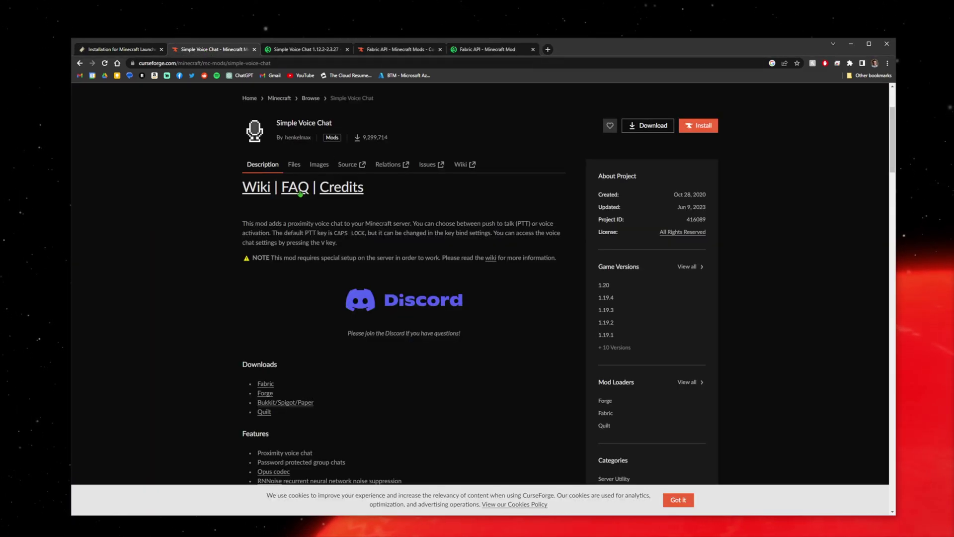
pyautogui.moveTo(276, 123); pyautogui.dragTo(333, 124)
pyautogui.click(363, 124)
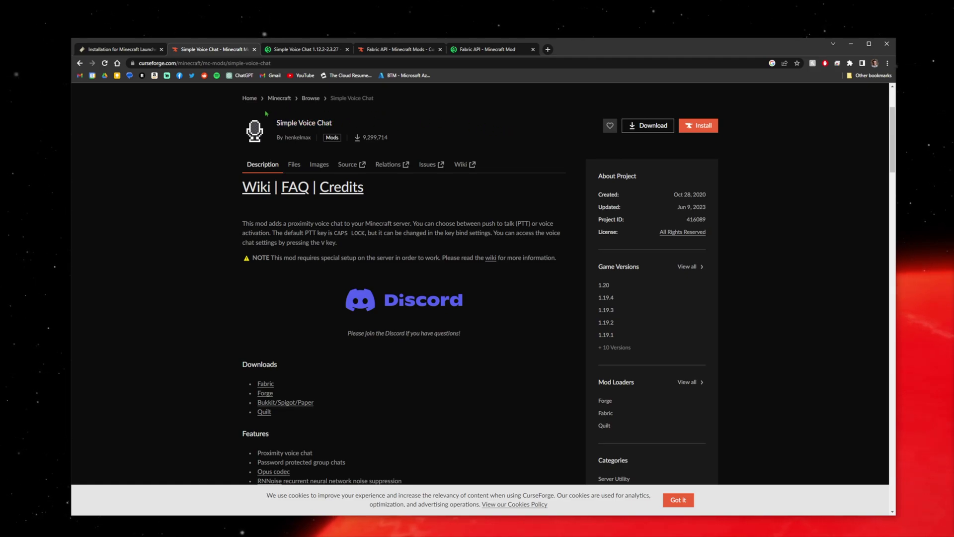
pyautogui.scroll(3, 242, 113)
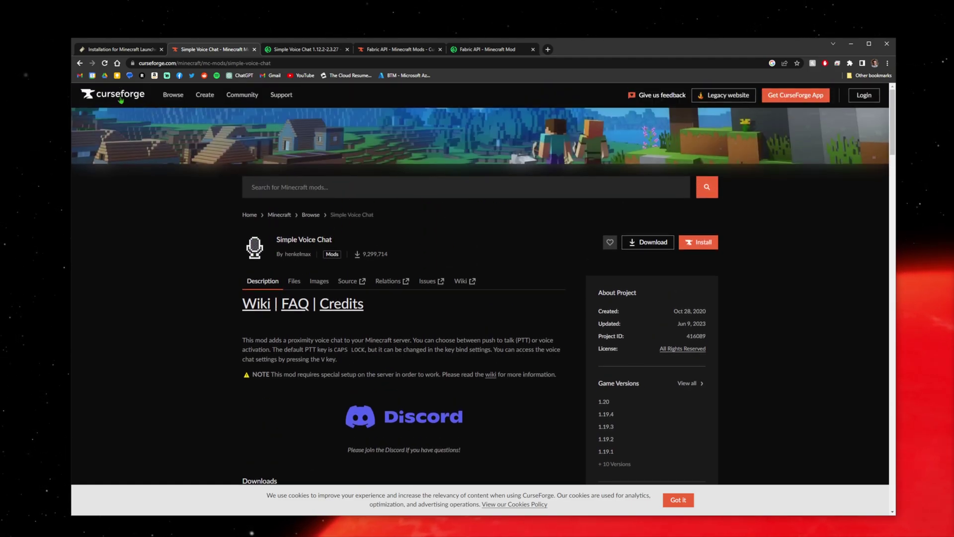
pyautogui.click(305, 49)
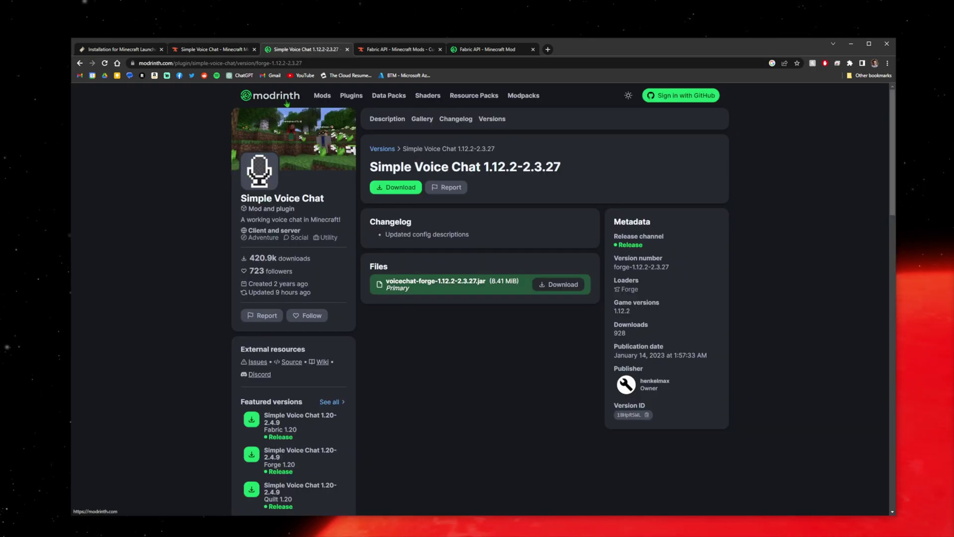
pyautogui.click(391, 49)
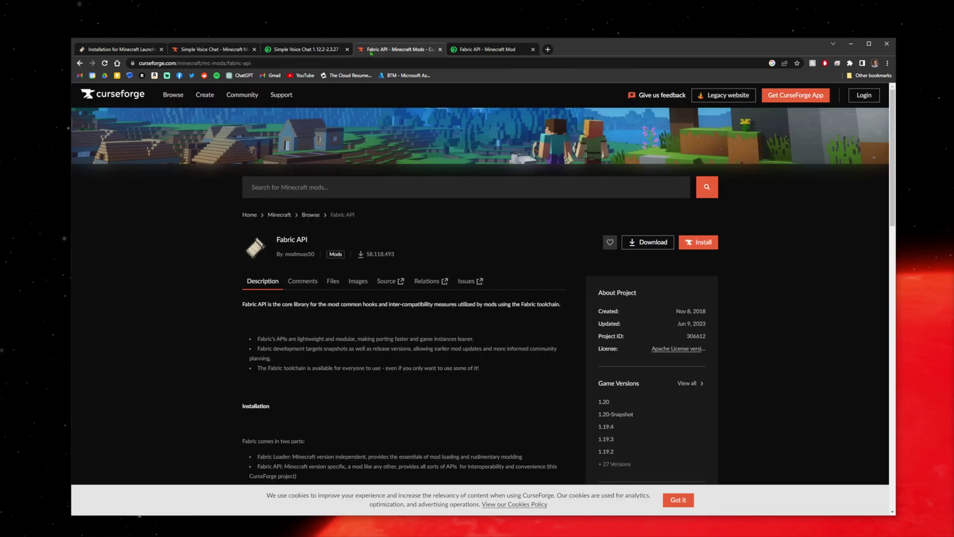
pyautogui.hotkey('ctrl', 'shift', 'Tab')
pyautogui.hotkey('ctrl', 'shift', 'Tab')
pyautogui.click(397, 50)
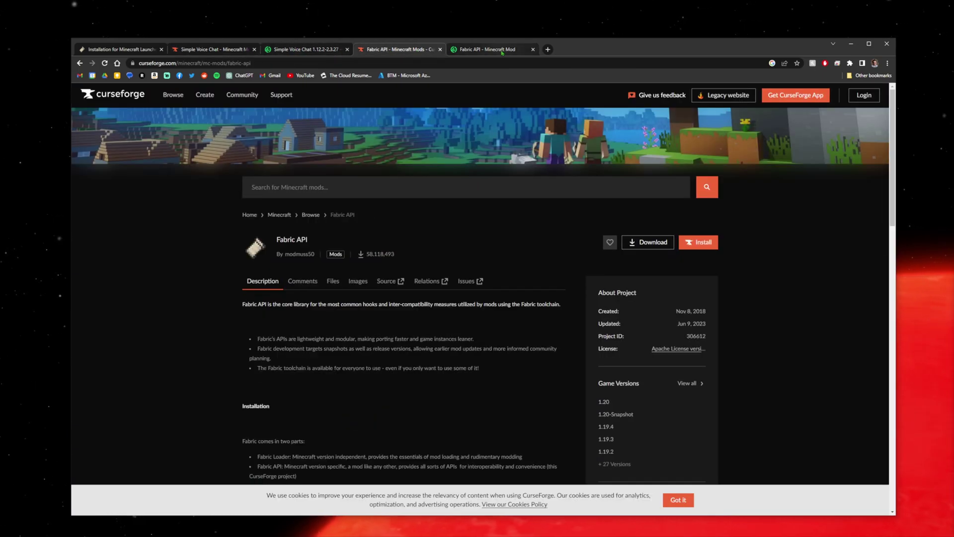
pyautogui.click(489, 50)
pyautogui.click(398, 50)
# Download Simple Voice Chat from CurseForge and copy voicechat-fabric-1.20-2.4.9.jar from Downloads into the mods folder.
pyautogui.click(213, 50)
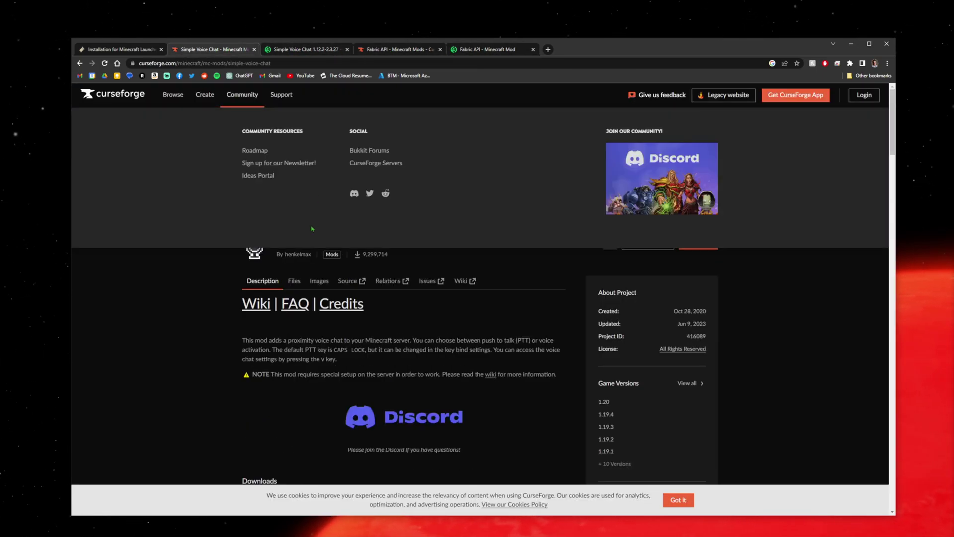
pyautogui.click(652, 243)
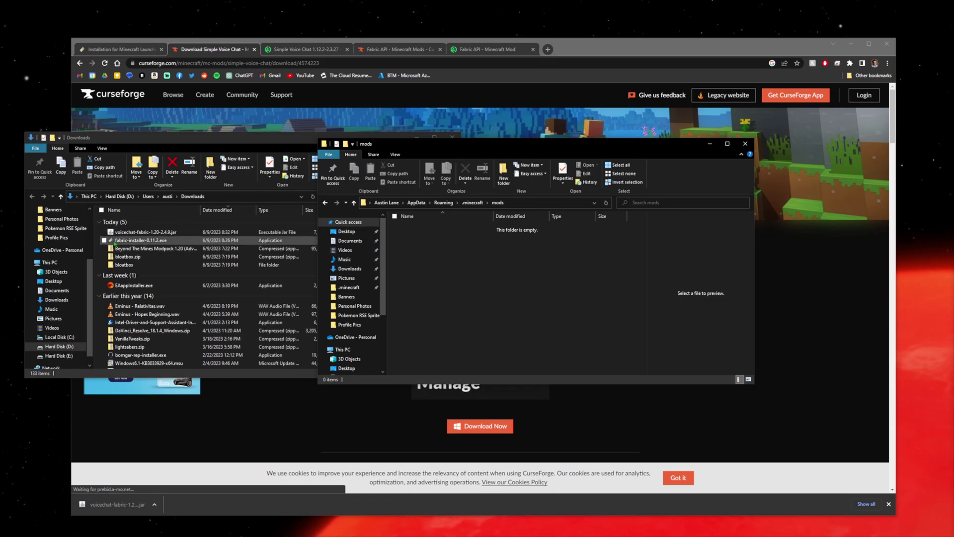
pyautogui.click(135, 233)
pyautogui.moveTo(135, 233); pyautogui.dragTo(502, 301)
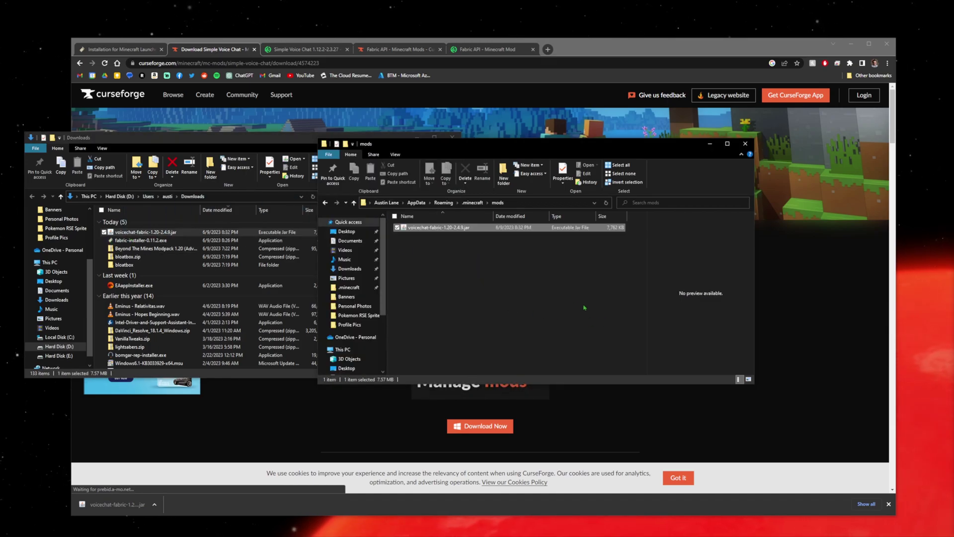
pyautogui.click(501, 262)
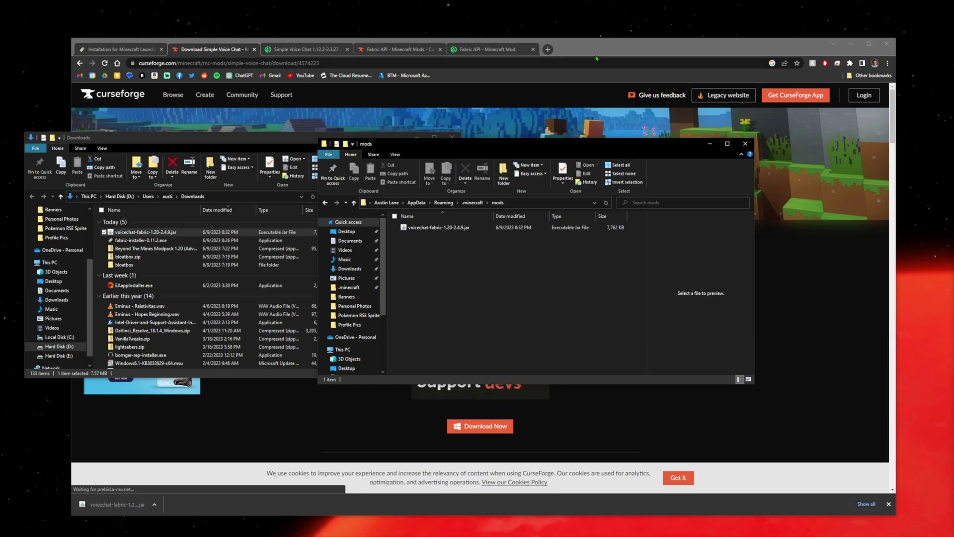
# Compare the Fabric API pages on CurseForge and Modrinth, and download the mod for Minecraft 1.20 from CurseForge.
pyautogui.click(393, 120)
pyautogui.click(371, 50)
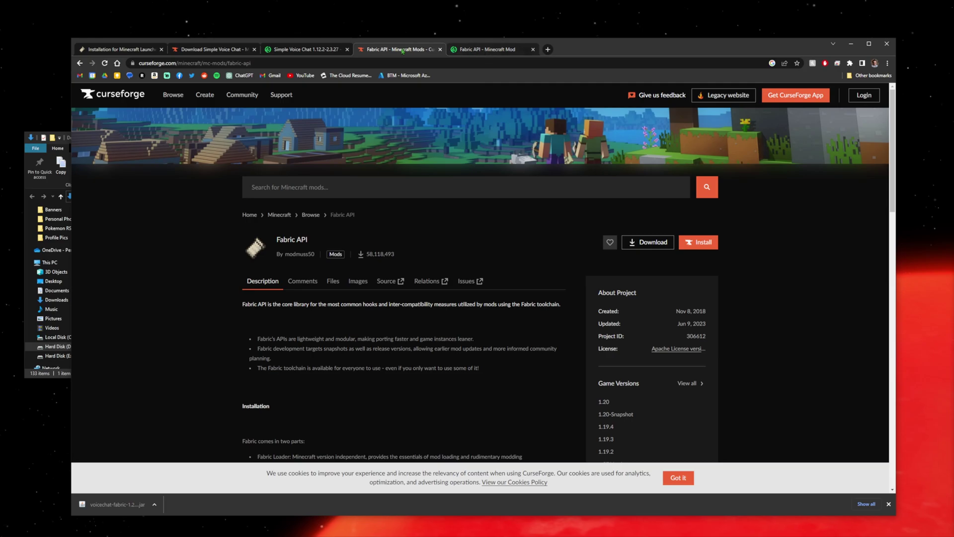
pyautogui.click(494, 51)
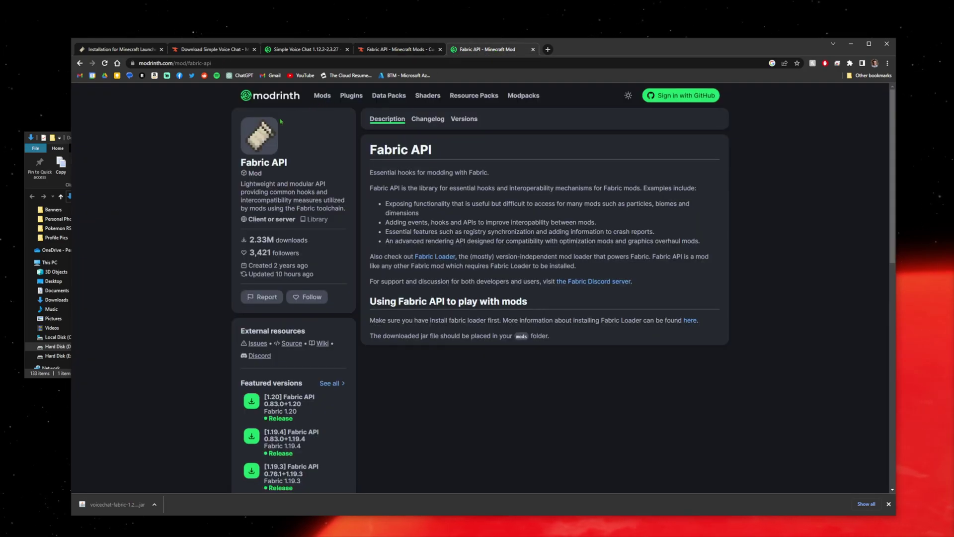
pyautogui.click(396, 54)
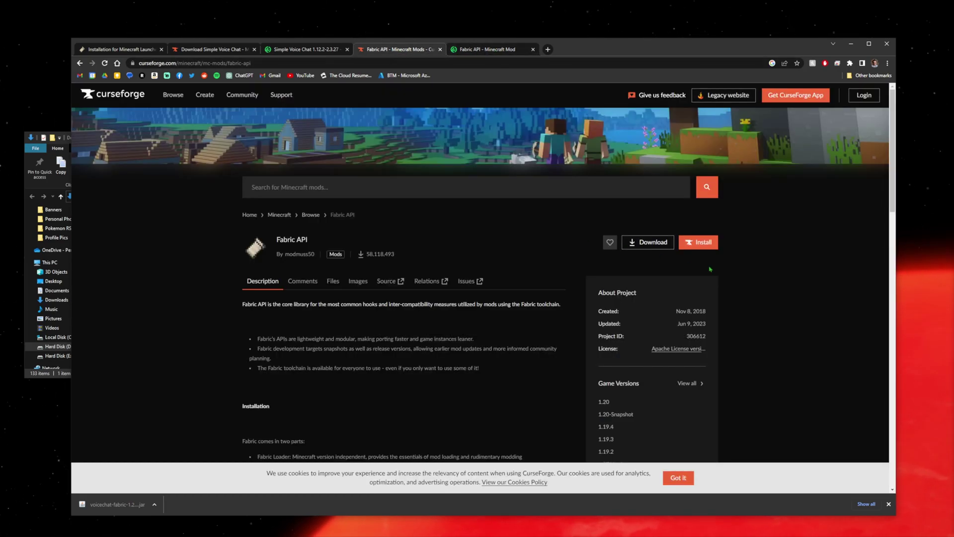
pyautogui.click(652, 244)
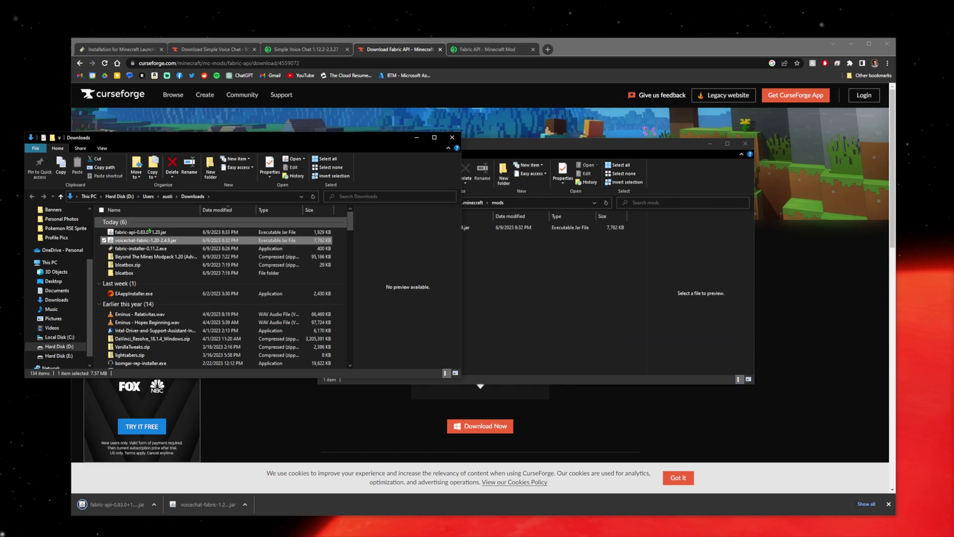
# Copy fabric-api-0.83.0+1.20.jar from Downloads into the mods folder and close both folder windows.
pyautogui.hotkey('alt', 'Tab')
pyautogui.moveTo(136, 233); pyautogui.dragTo(604, 298)
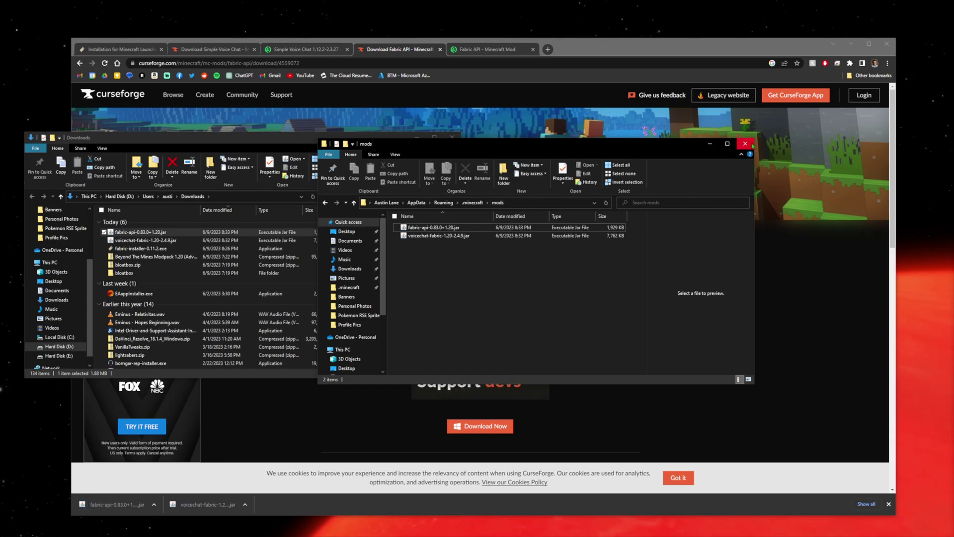
pyautogui.click(752, 145)
pyautogui.click(452, 137)
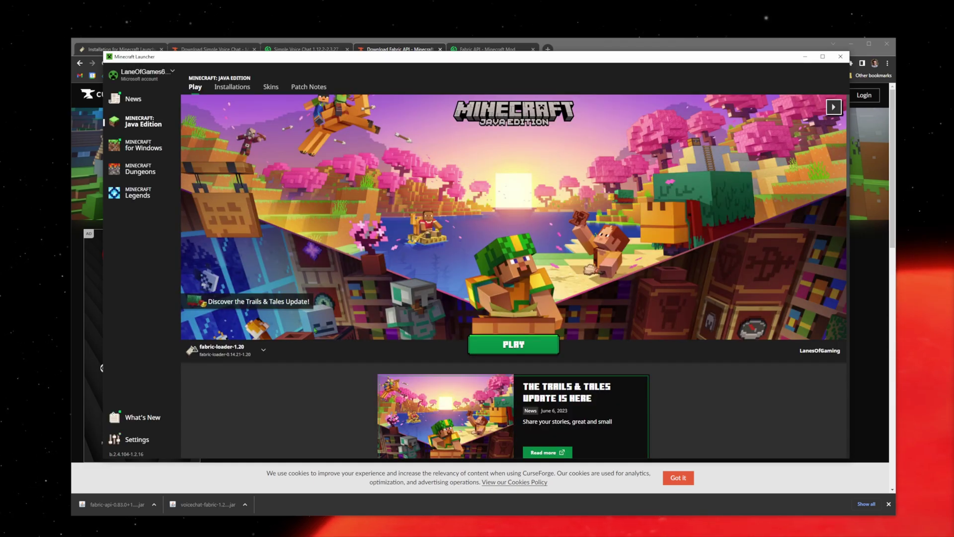
# Launch the fabric-loader-1.20 installation from the Minecraft Launcher and load the singleplayer world named "world".
pyautogui.moveTo(199, 351)
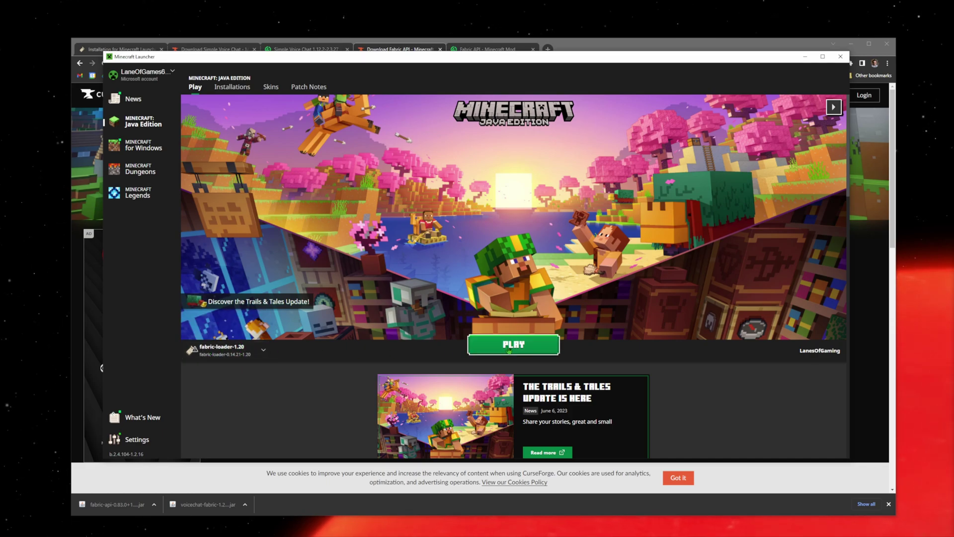
pyautogui.click(542, 346)
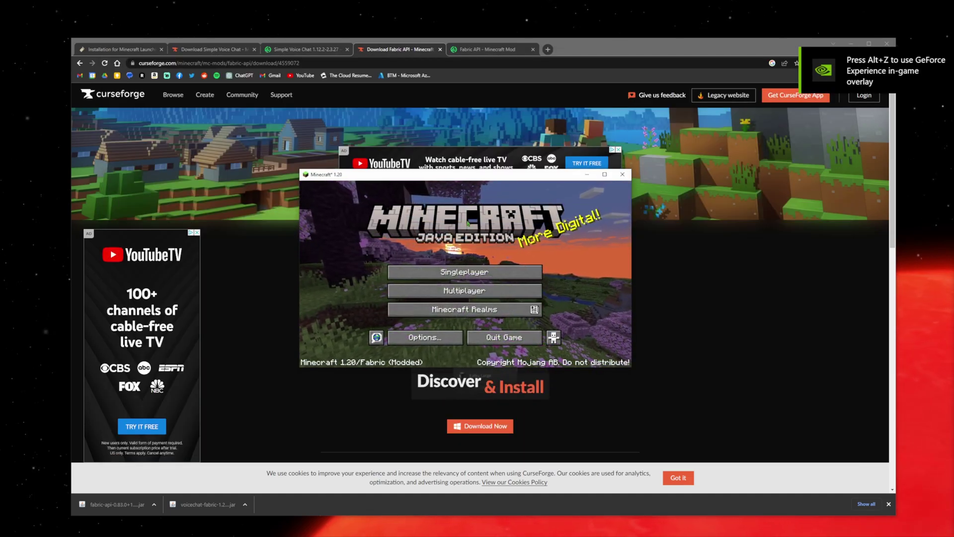
pyautogui.click(479, 275)
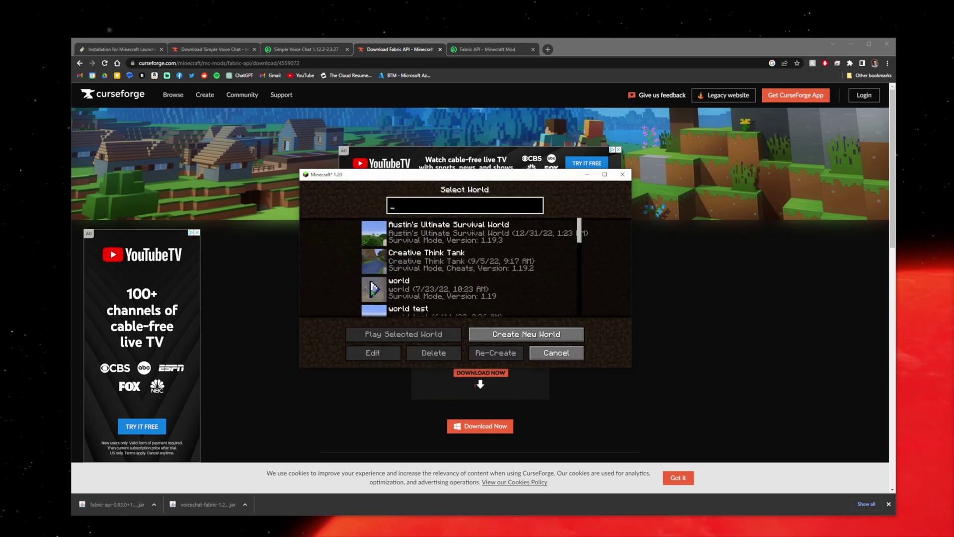
pyautogui.click(374, 288)
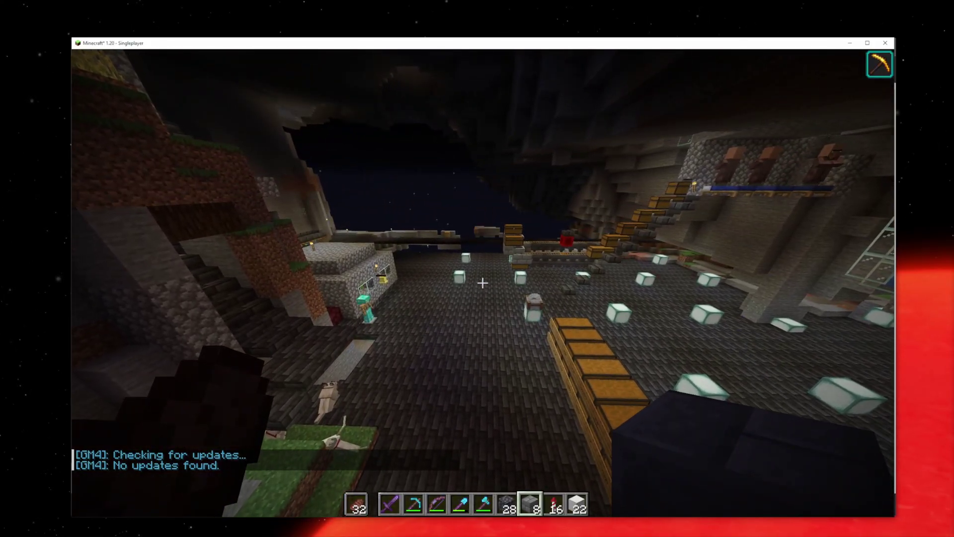
# Try Push to talk as the activation type in the Voice Chat settings, return it to Voice, and close the settings.
pyautogui.press('v')
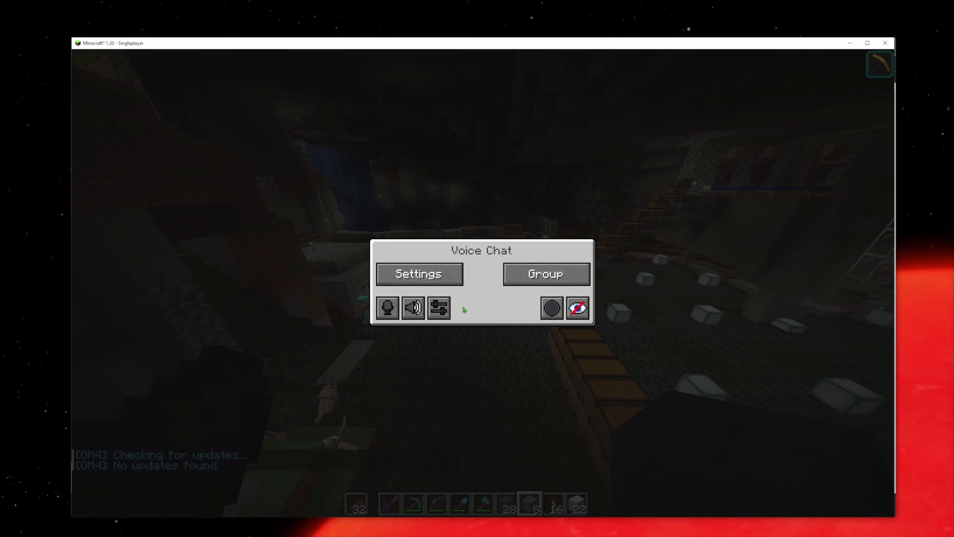
pyautogui.click(430, 278)
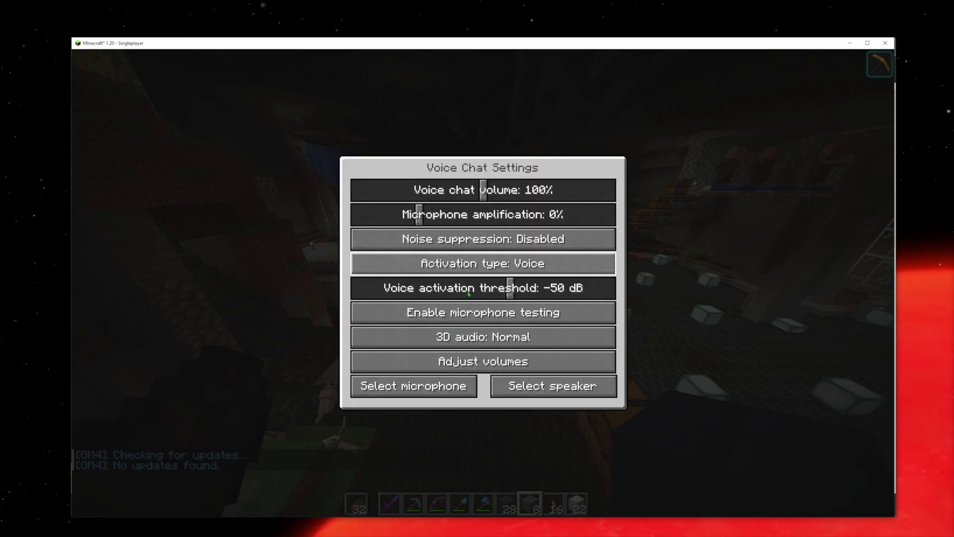
pyautogui.click(492, 271)
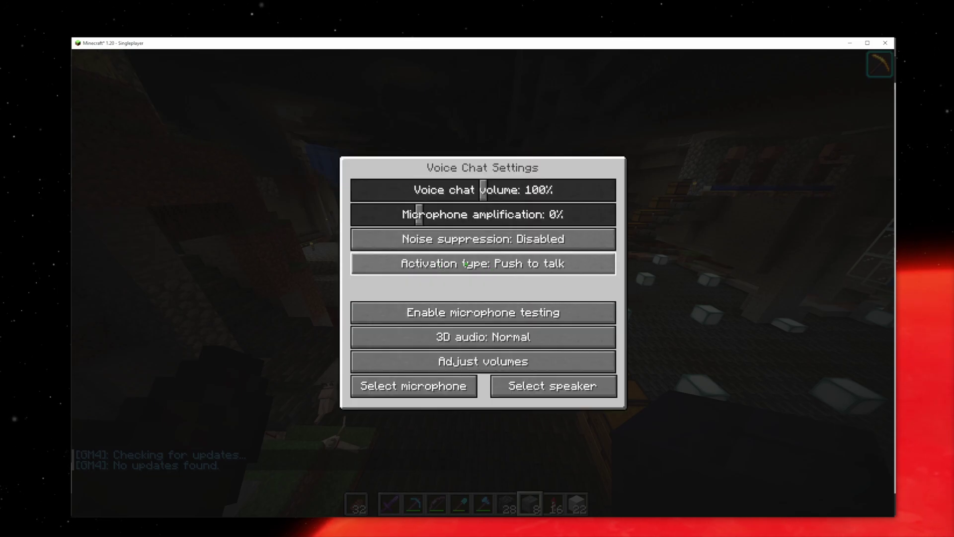
pyautogui.click(562, 274)
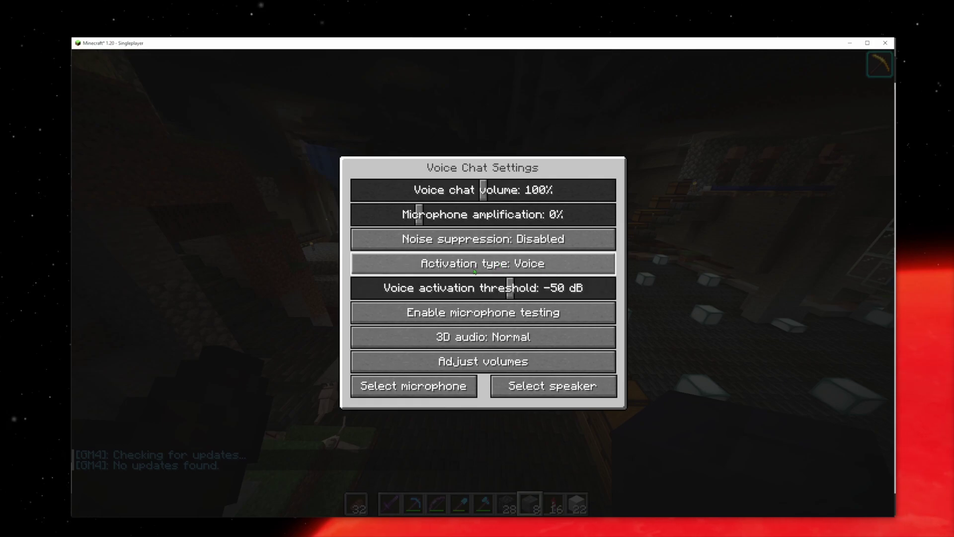
pyautogui.press('Escape')
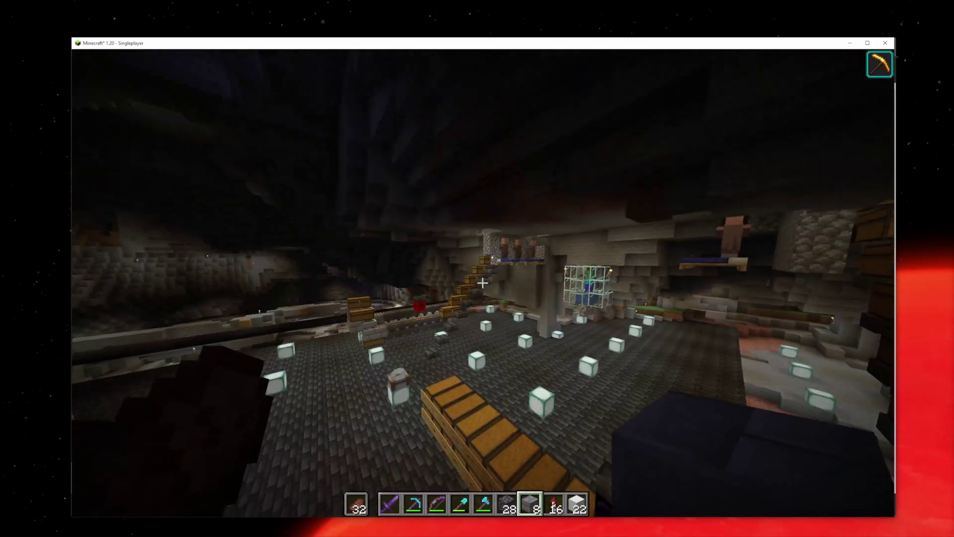
# View the Voice Chat menu once more, close it, and switch the camera to third-person view.
pyautogui.press('v')
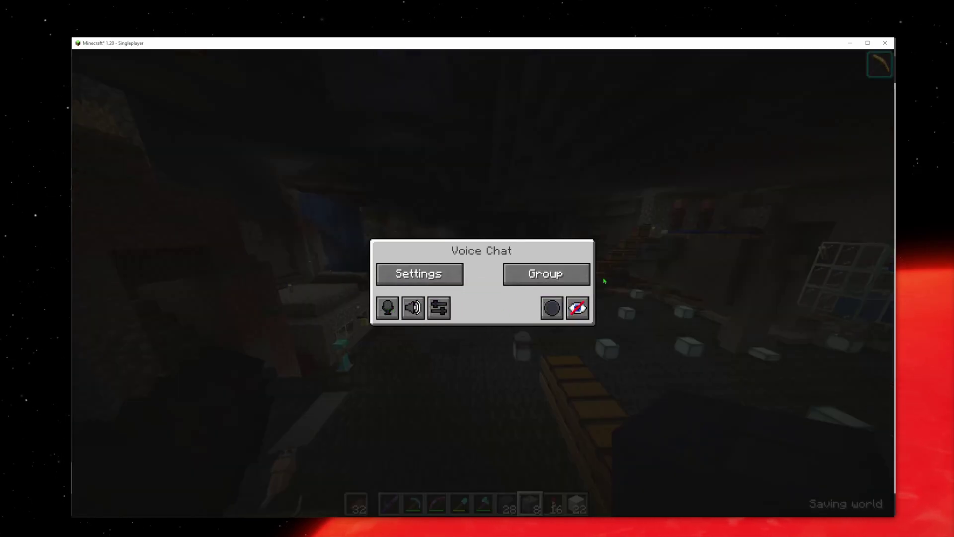
pyautogui.press('Escape')
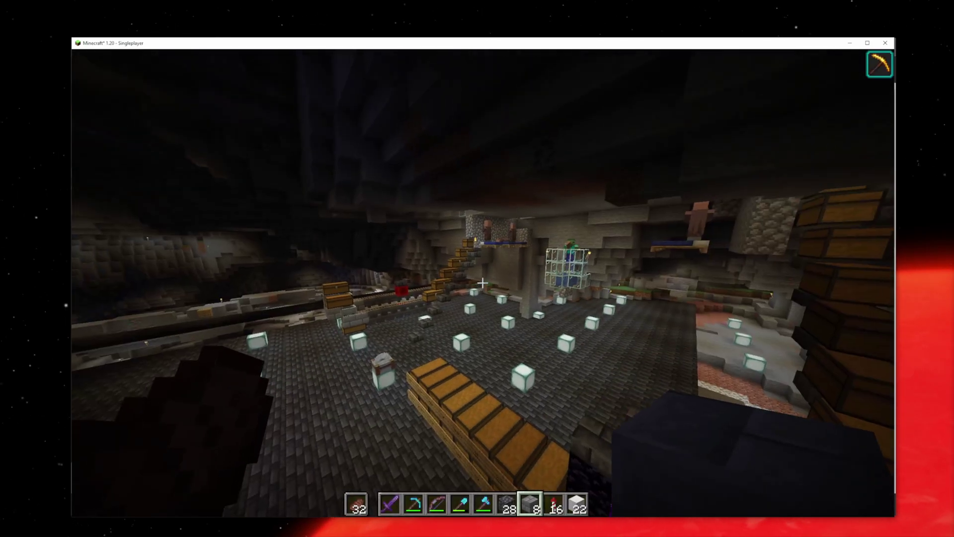
pyautogui.press('F5')
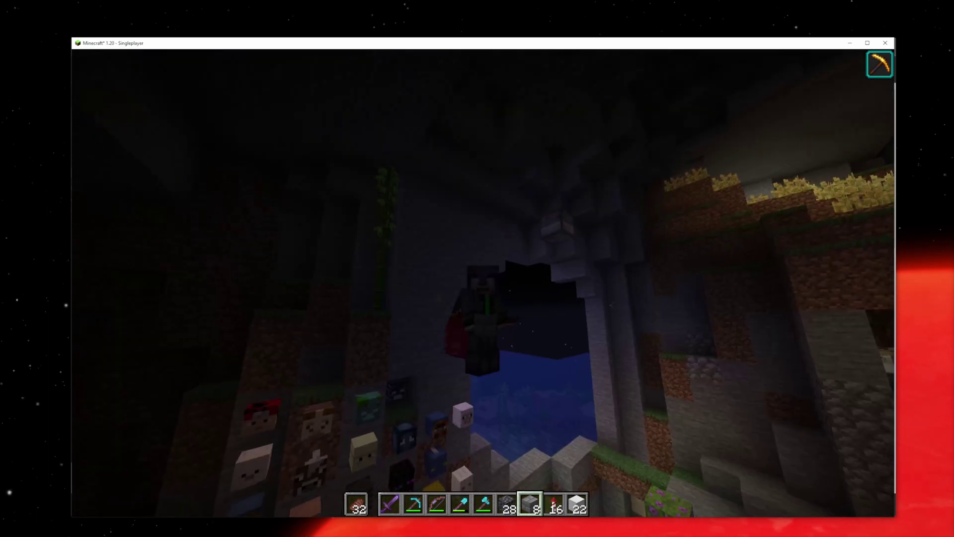